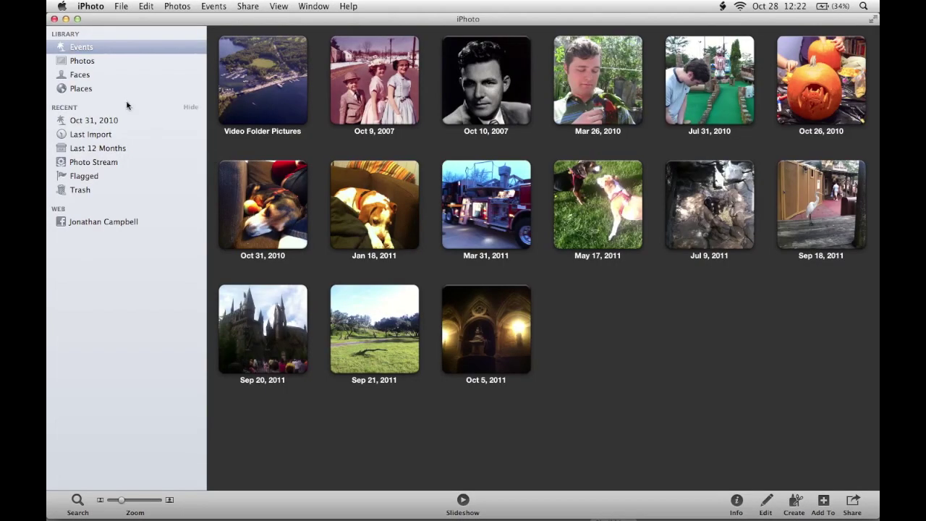
- Return to the Events library and open the untitled Oct 31, 2010 event of dog photos
click(80, 75)
click(88, 49)
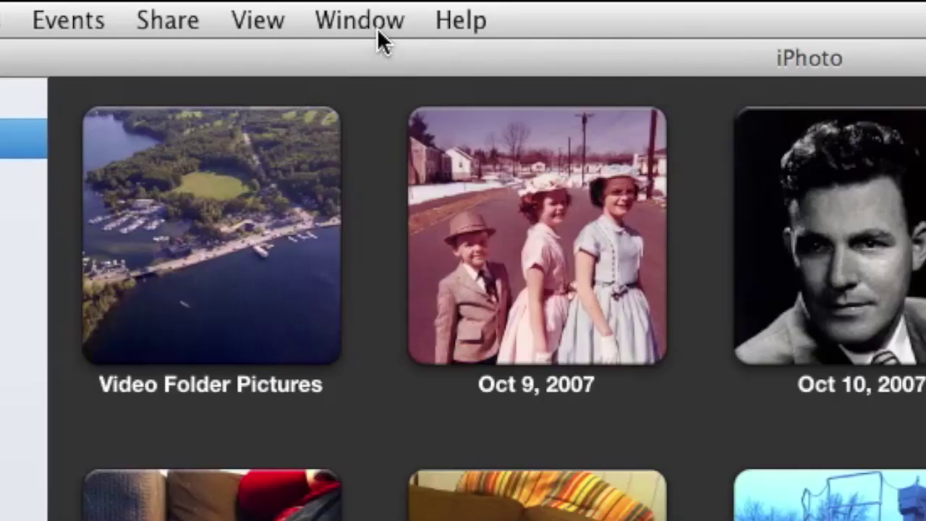
click(377, 28)
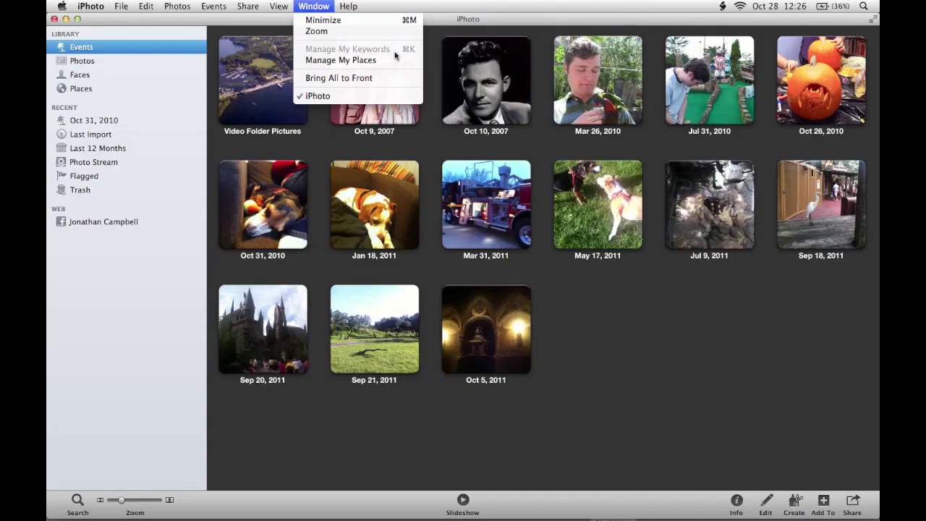
click(322, 157)
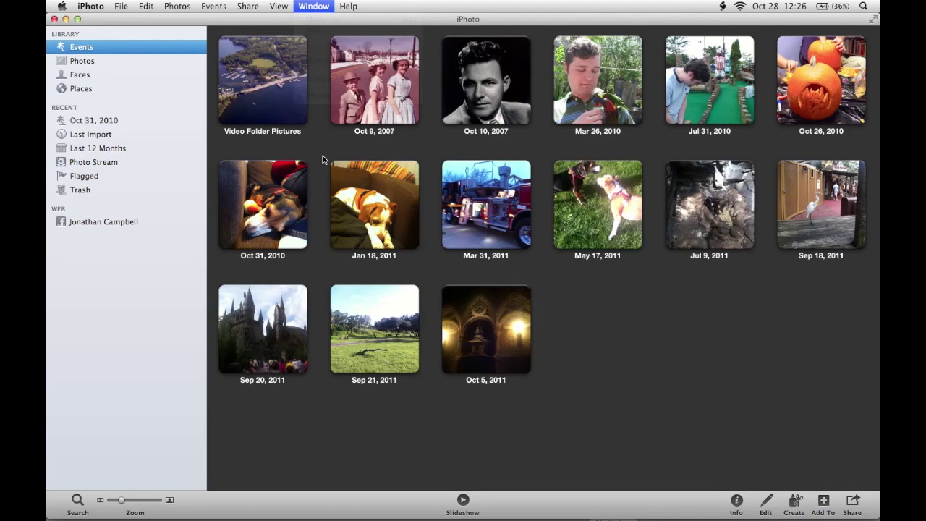
double_click(281, 215)
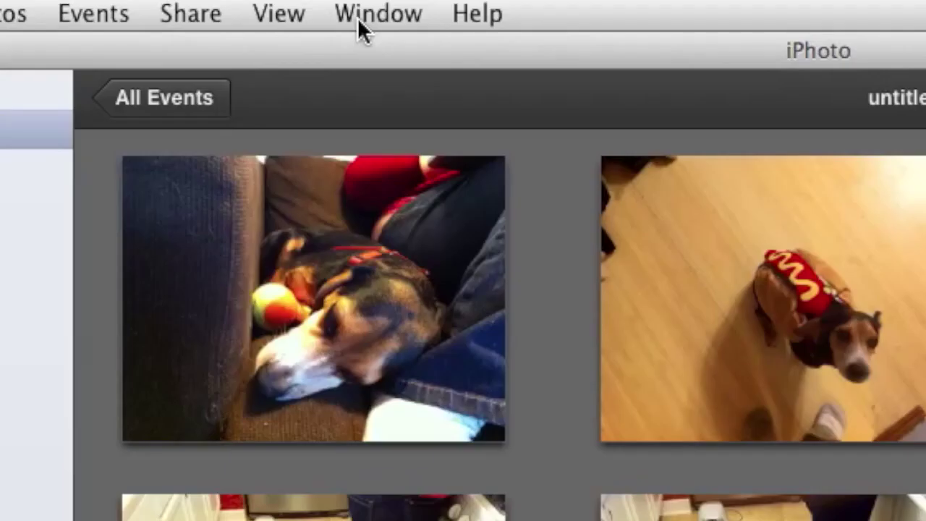
- Open the Keywords window from the Window menu
click(305, 7)
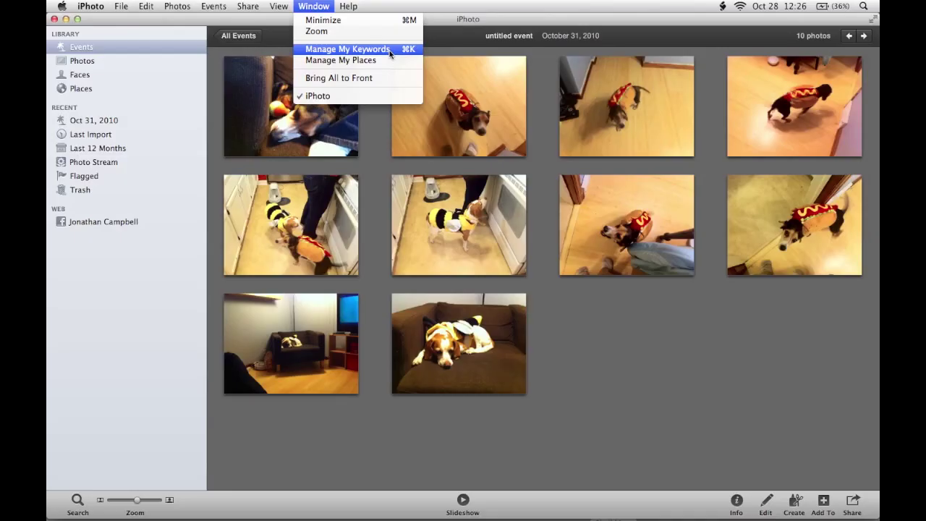
click(389, 50)
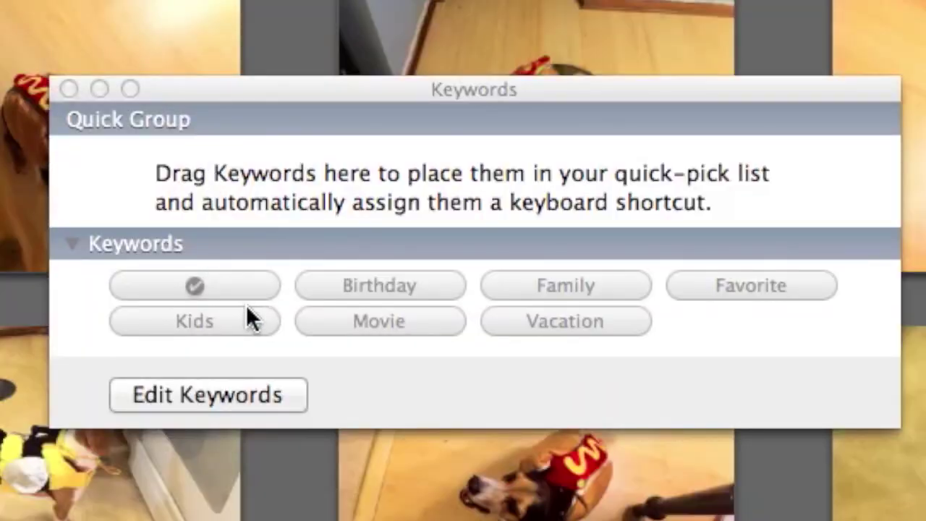
- Add keywords Maxine and Connor to the keyword list, then edit Maxine's shortcut
click(247, 393)
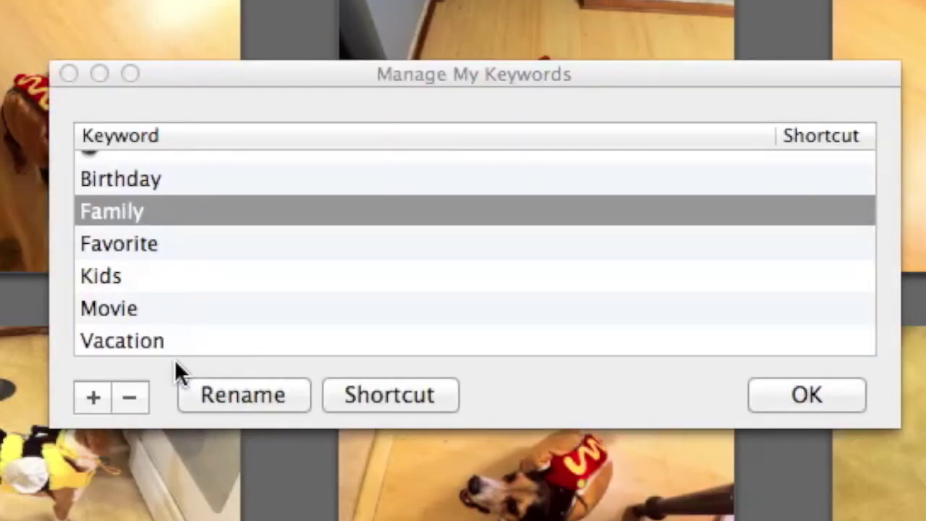
click(93, 402)
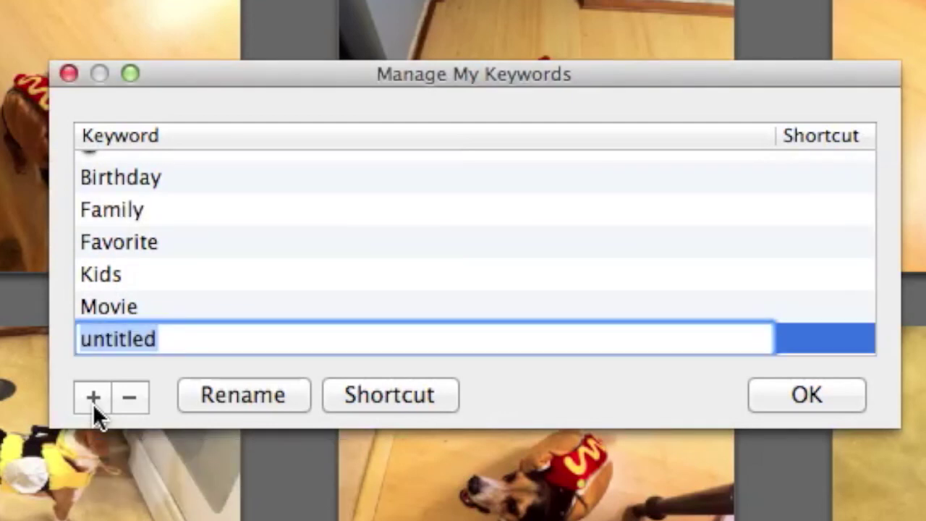
text(Maxine)
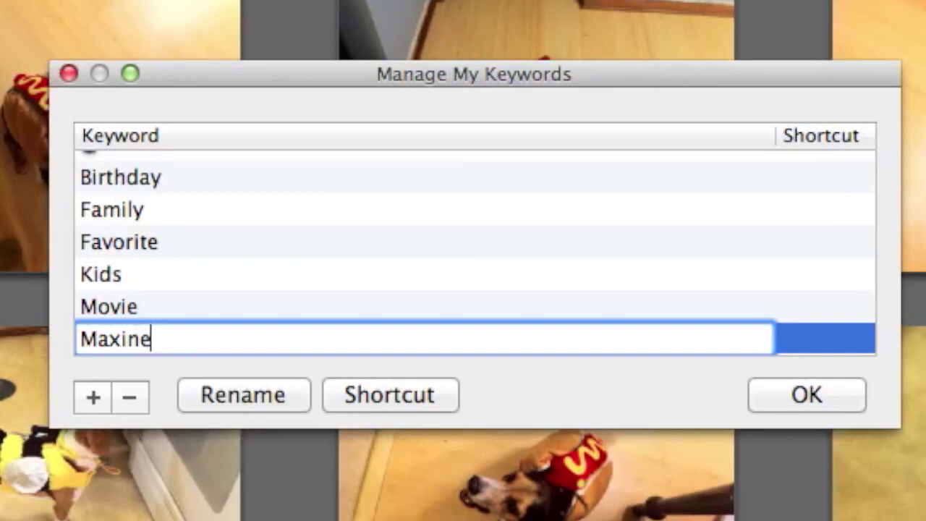
click(98, 395)
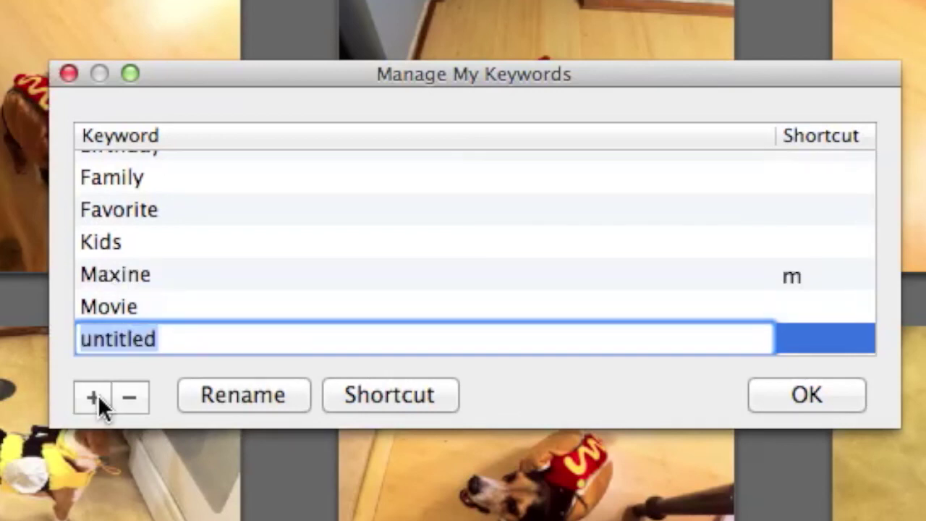
text(Connor)
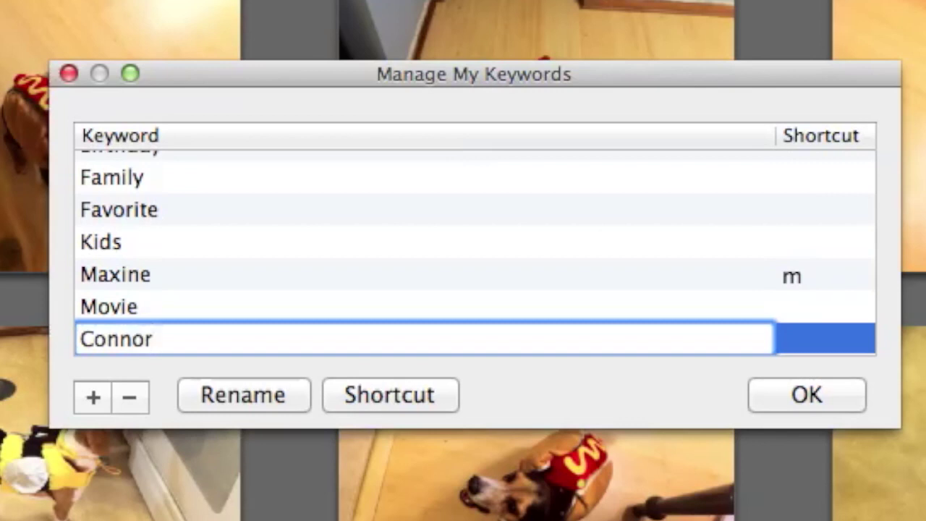
key(Return)
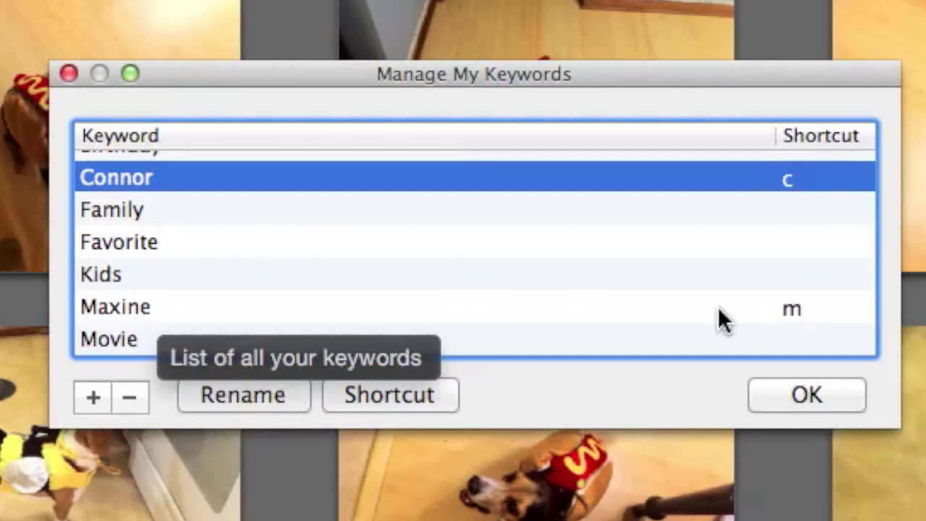
double_click(807, 310)
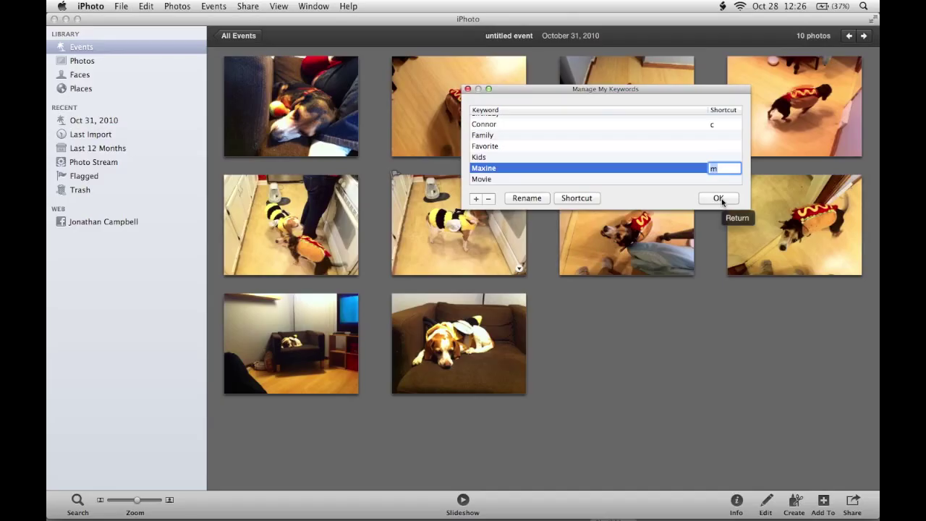
- Confirm the keyword edits, then tag photos 1–4 with Connor and photo 5 with both Connor and Maxine
click(718, 199)
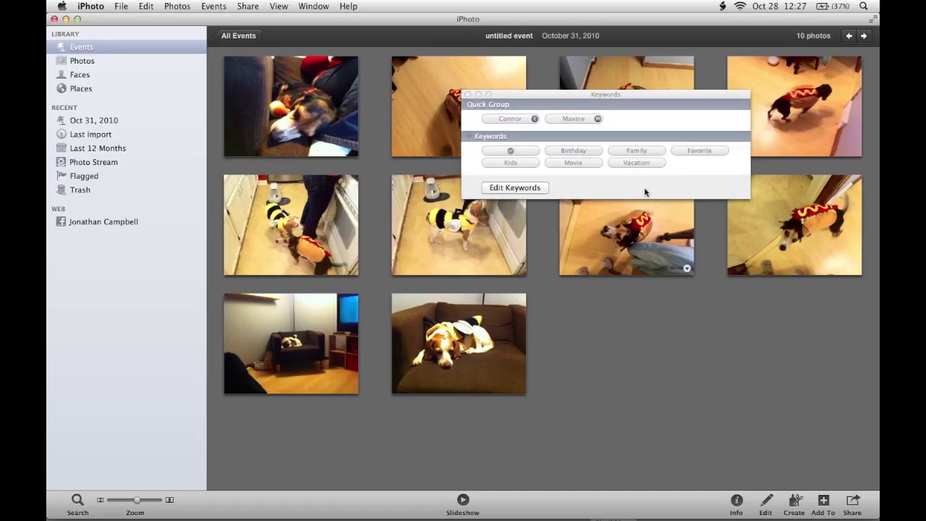
double_click(314, 123)
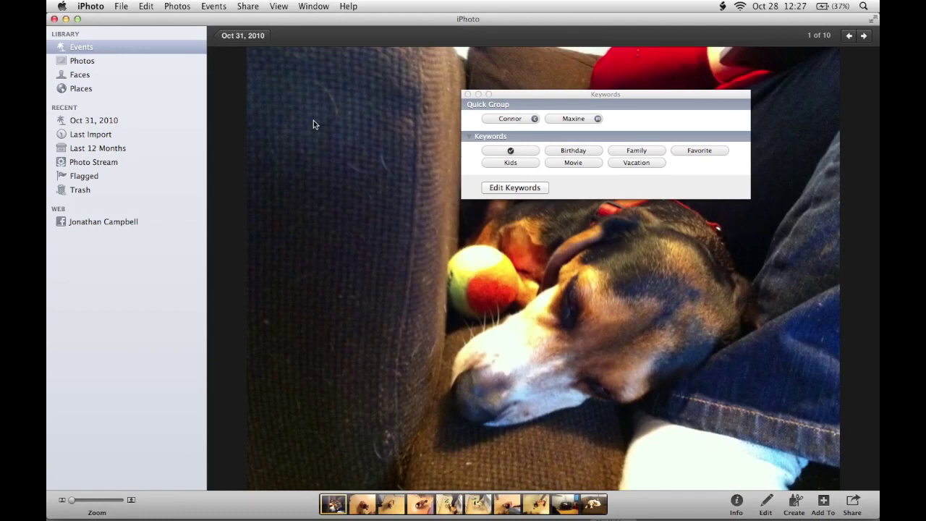
key(c)
key(Right)
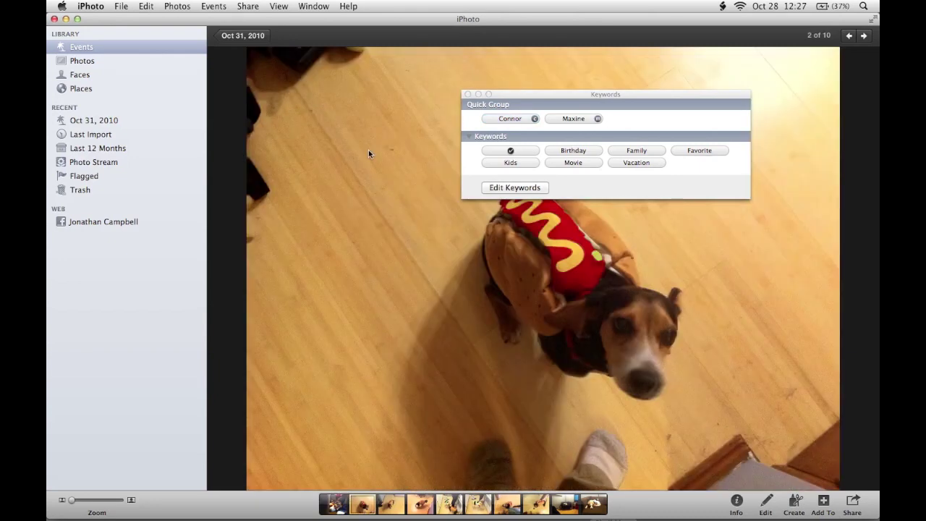
key(c)
key(Right)
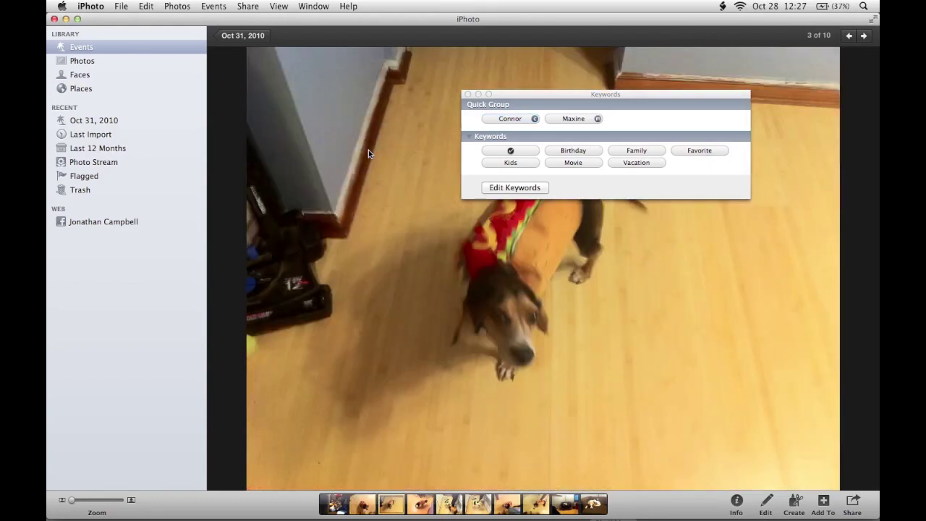
key(c)
key(Right)
key(c)
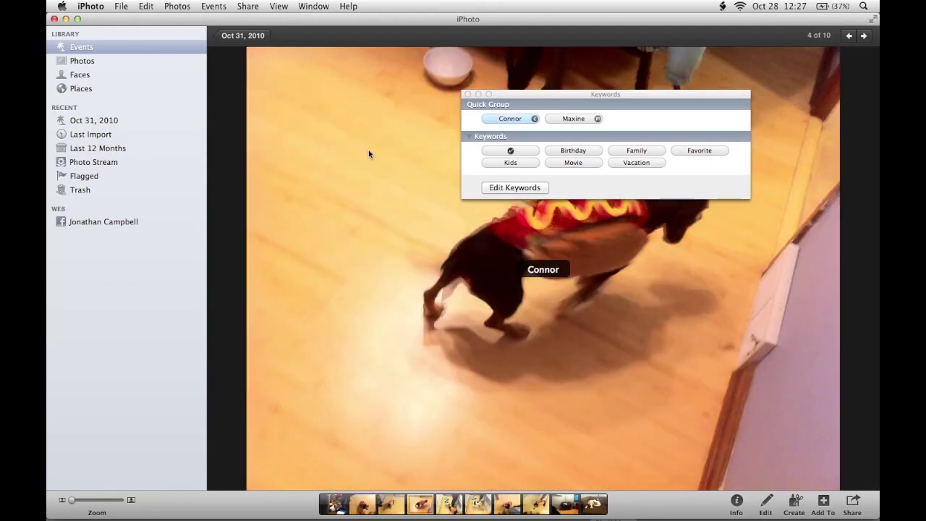
key(Right)
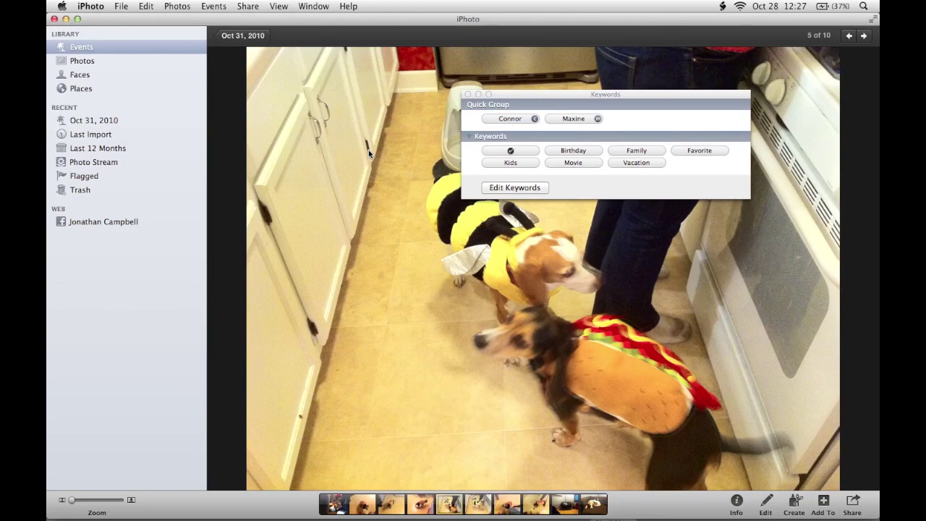
key(c)
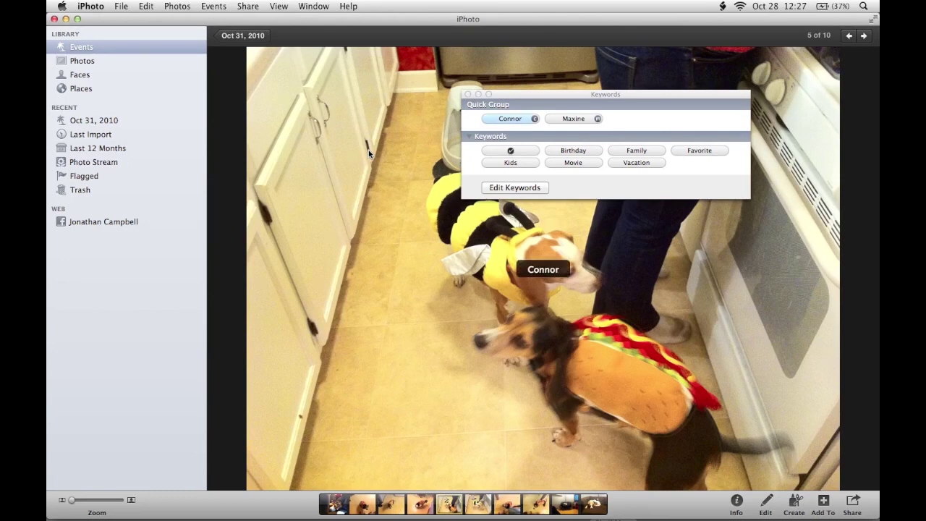
key(m)
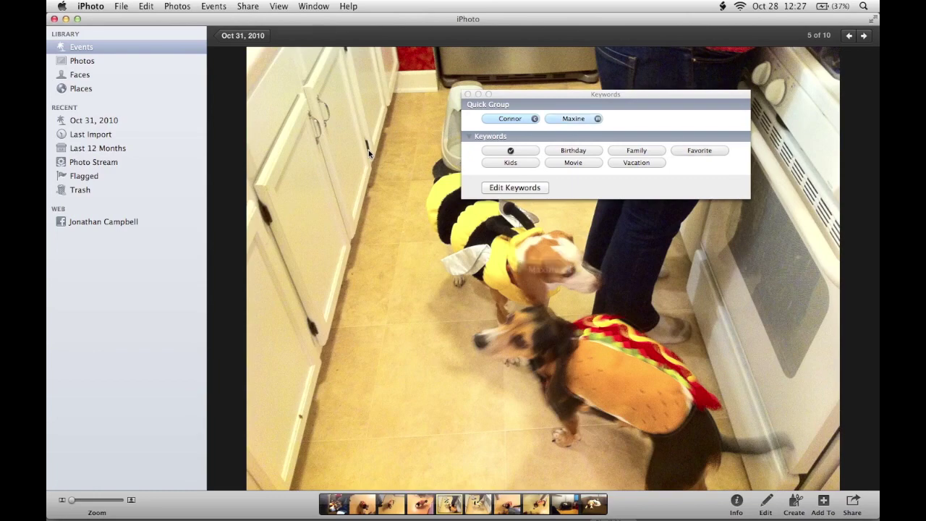
- Tag photos 6 and 9 with Maxine, photos 7, 8 and 10 with Connor, and close the Keywords window
key(Right)
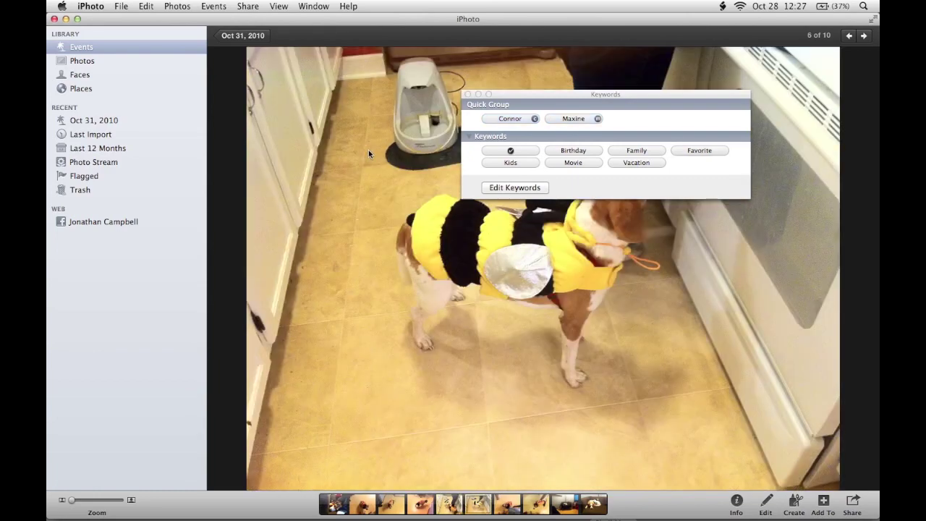
key(m)
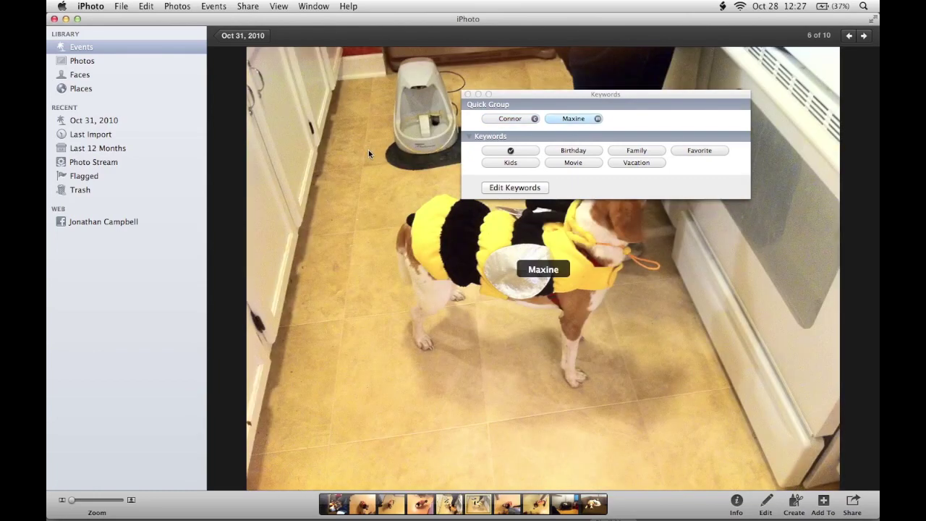
key(Right)
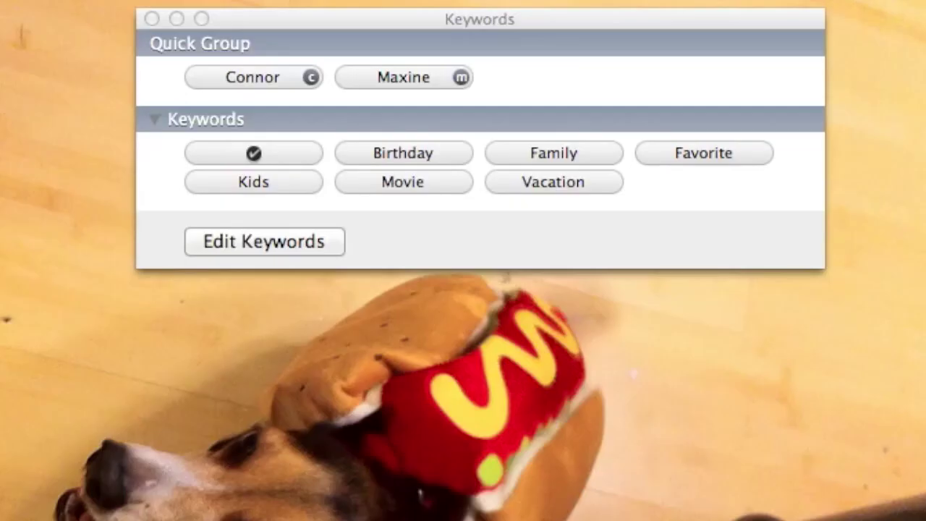
key(m)
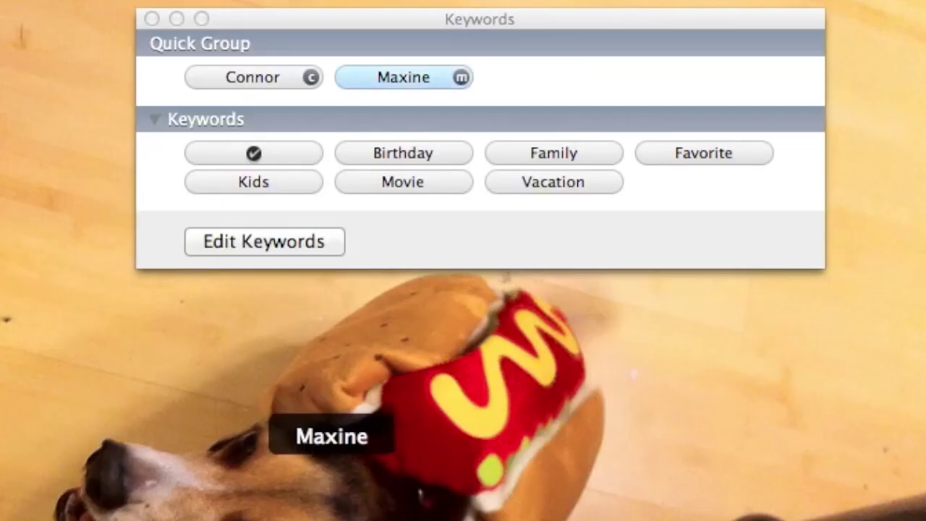
key(m)
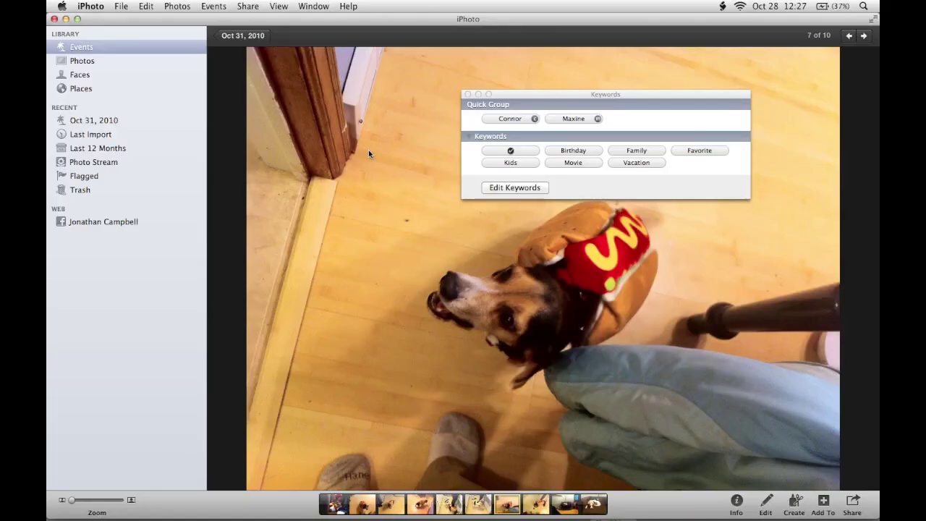
key(c)
key(Right)
key(c)
key(Right)
key(m)
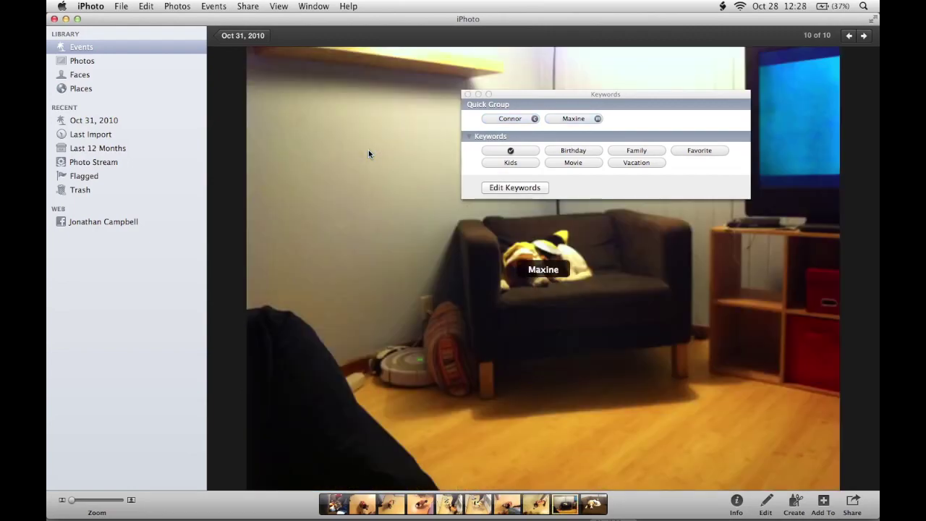
key(Right)
key(c)
key(Right)
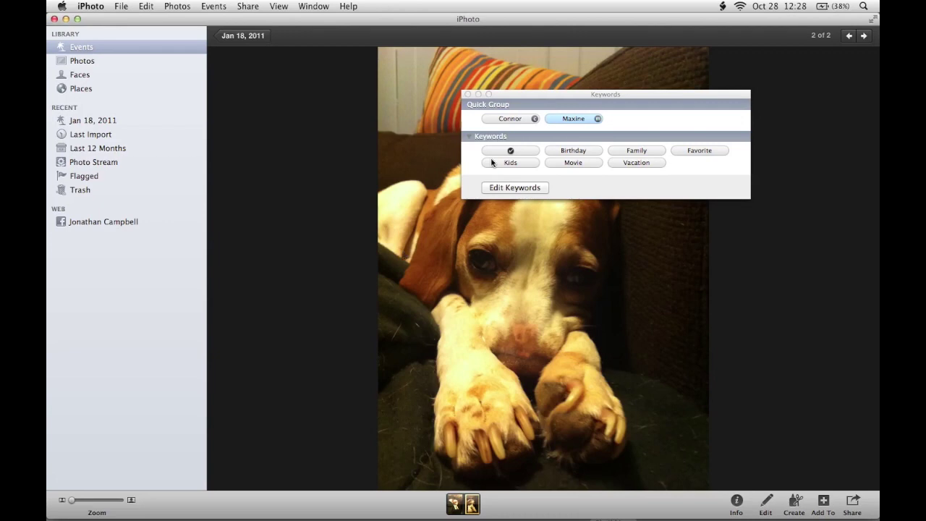
click(466, 93)
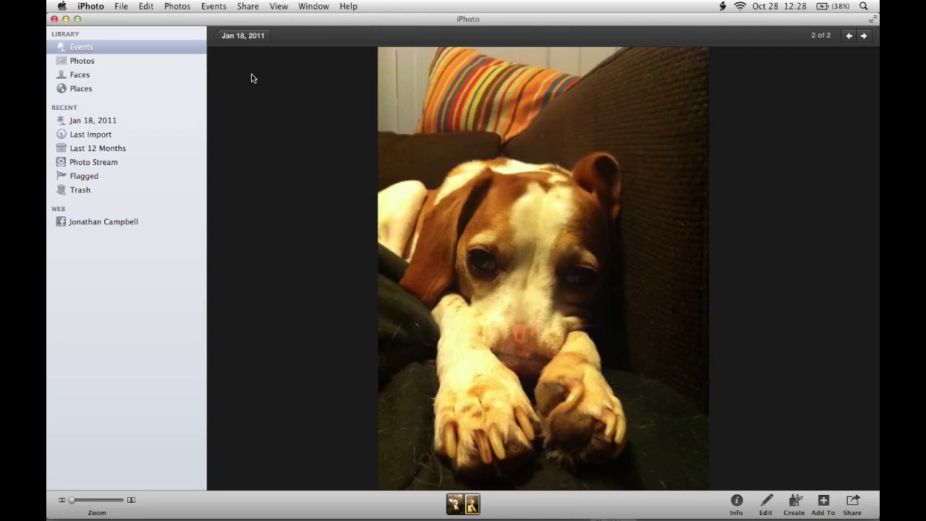
- Search the whole Photos library for the keywords 'connor maxine'
click(81, 61)
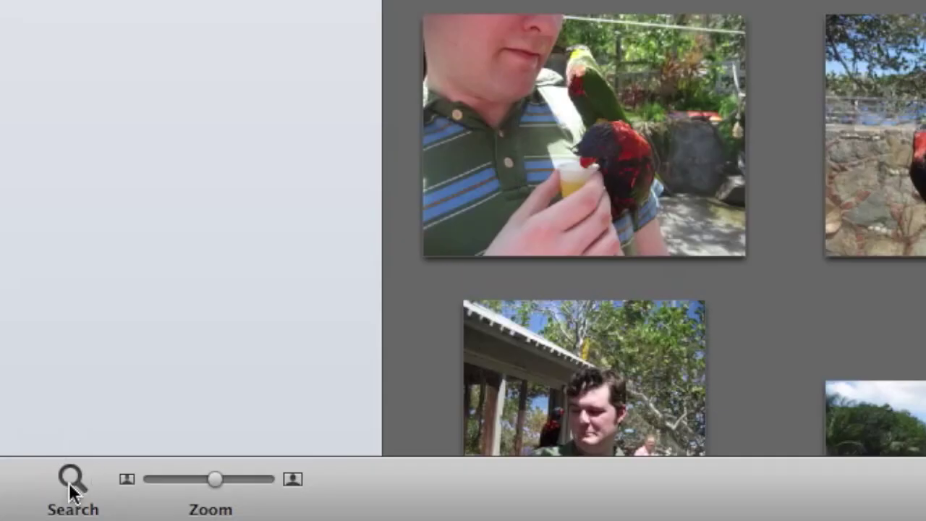
click(69, 487)
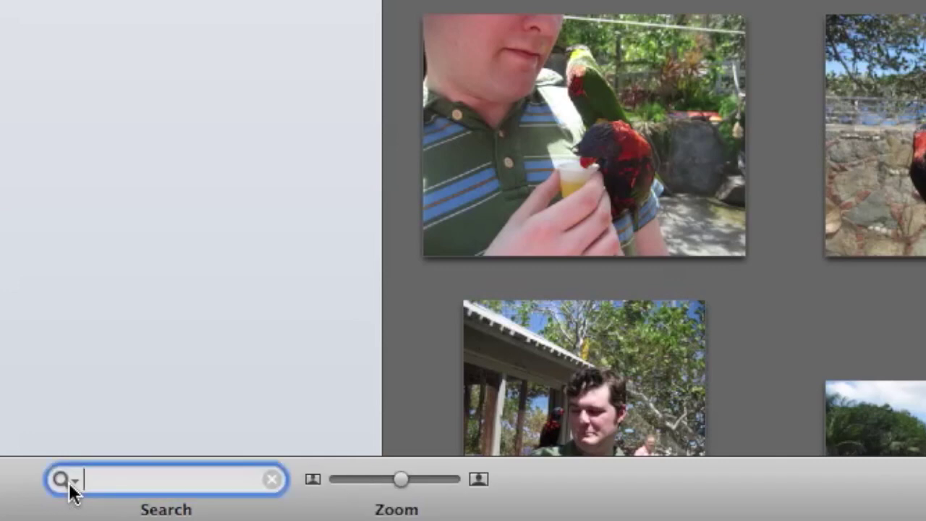
text(connor)
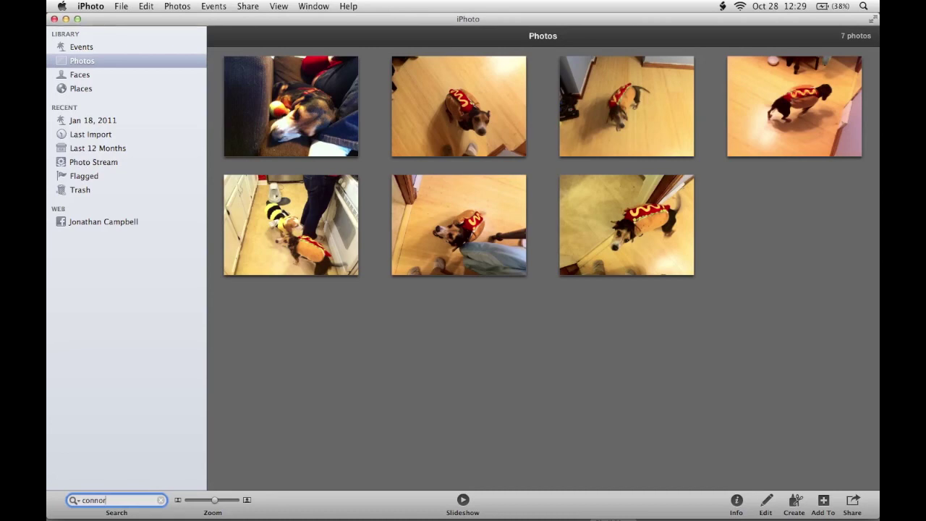
text(maxine)
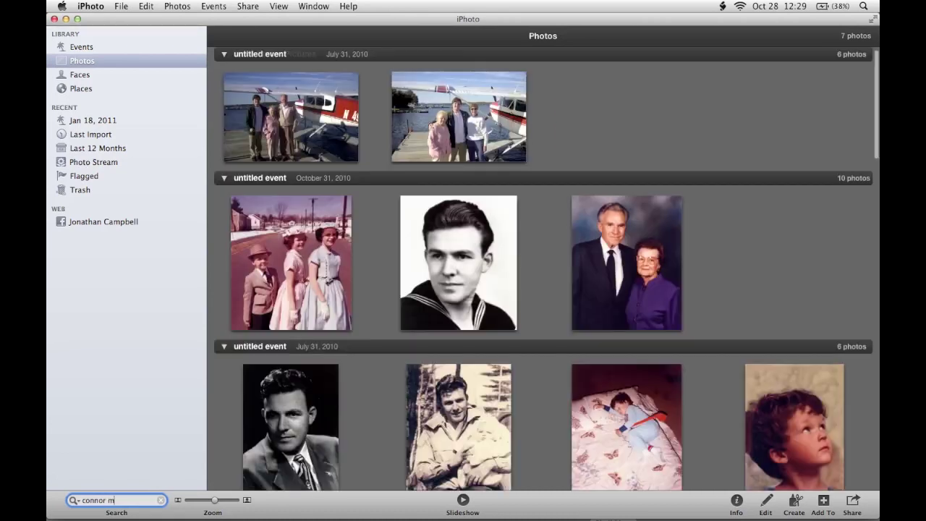